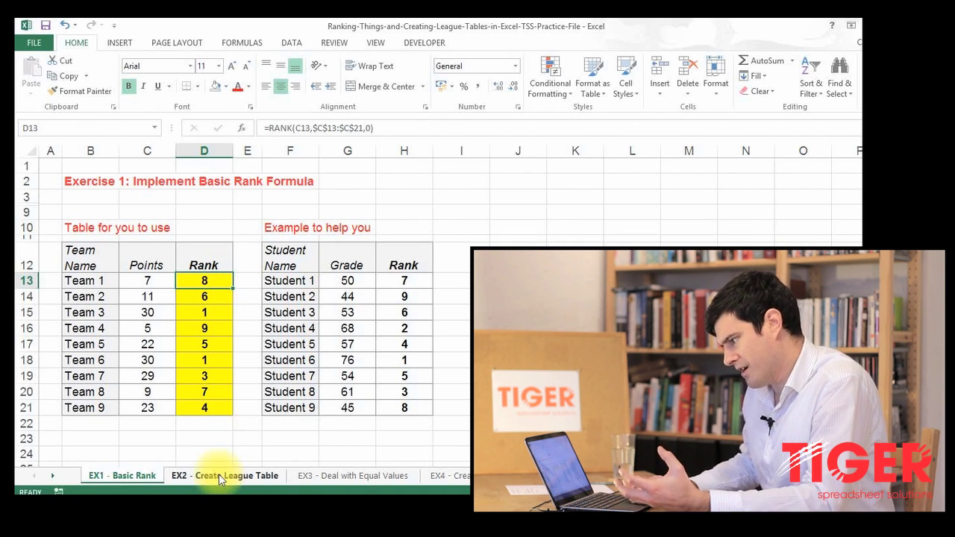
Switch to the EX2 - Create League Table sheet
click(219, 473)
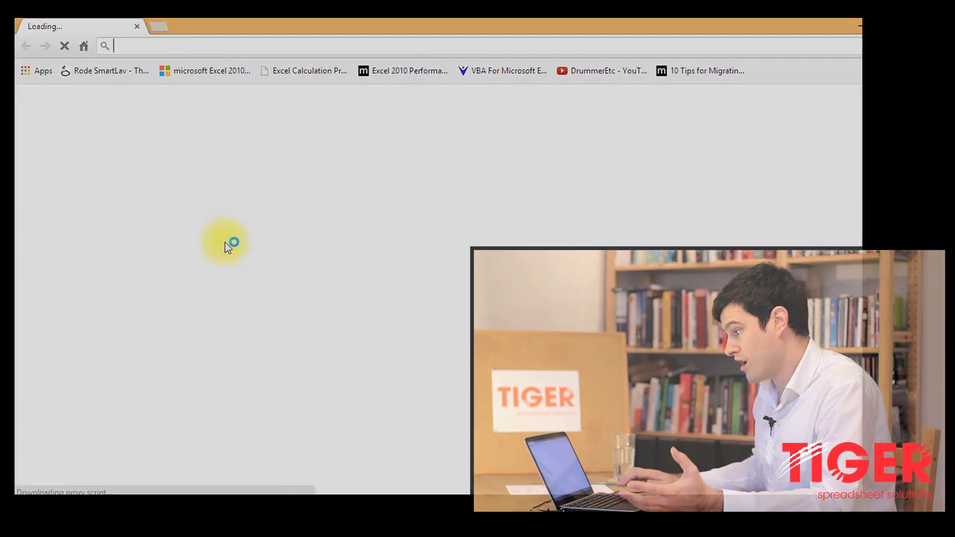
Load the Tiger Spreadsheet Solutions site and open its 'Rank Things and Create A League Table' article
text(tigerspreadsheetsolutions.co.uk)
key(Return)
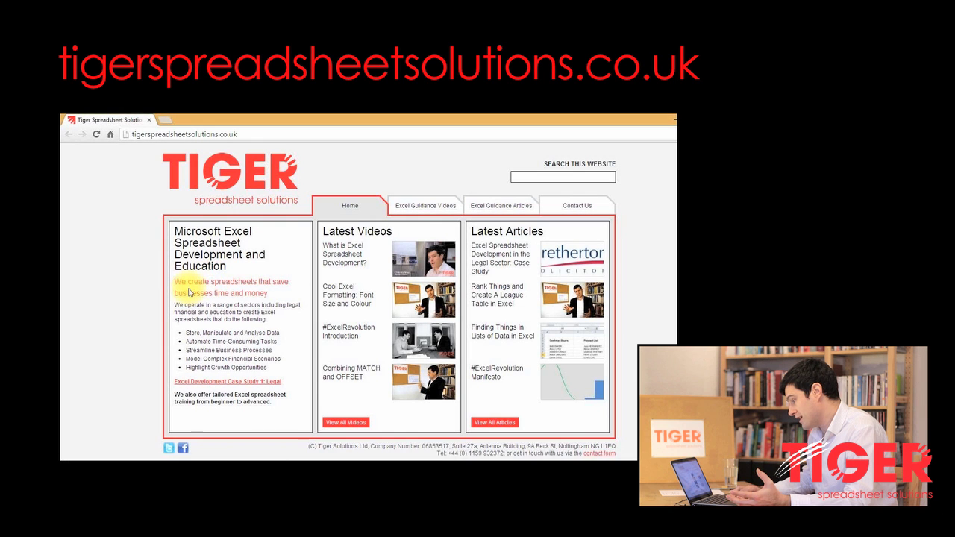
click(489, 302)
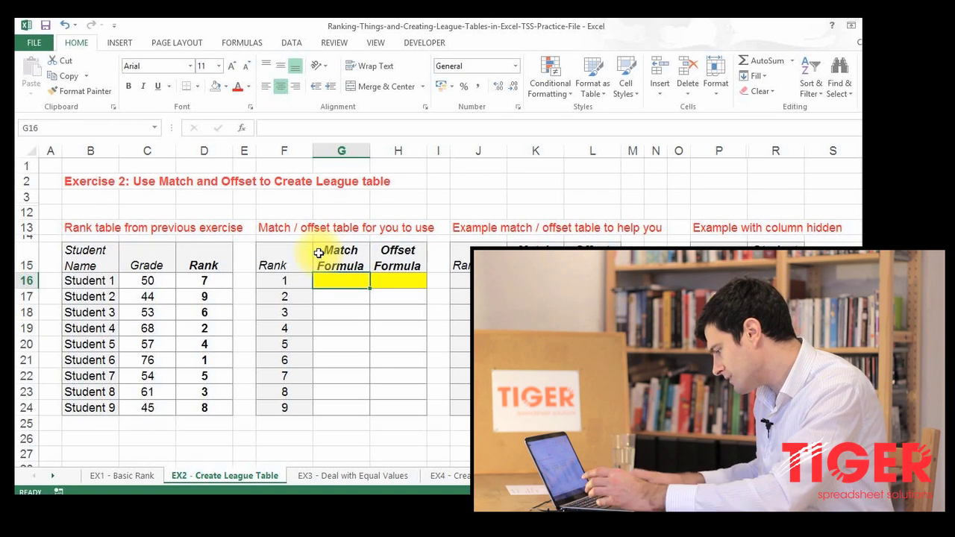
Enter =MATCH(F16,$D$16:$D$24,0) in G16 so it returns 6 for rank 1
text(=)
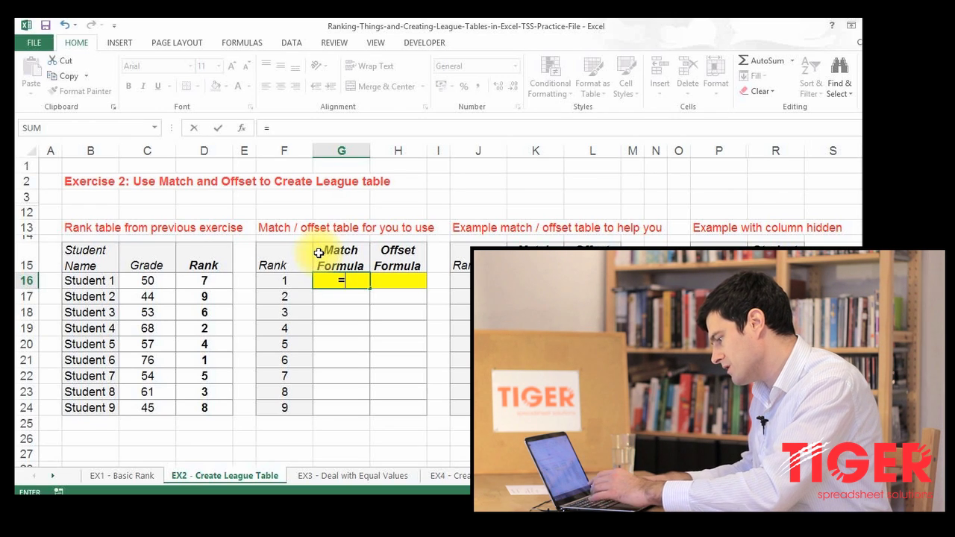
text(matc)
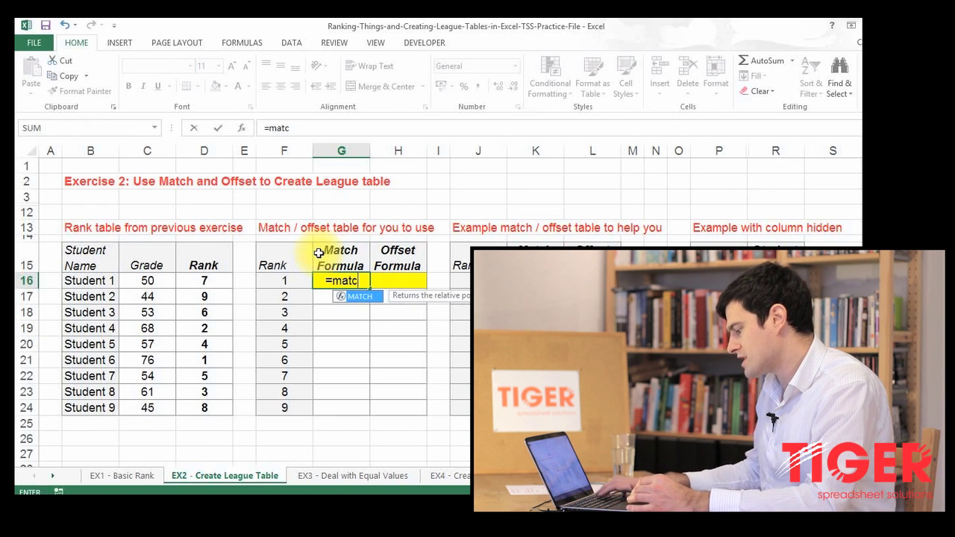
text(h()
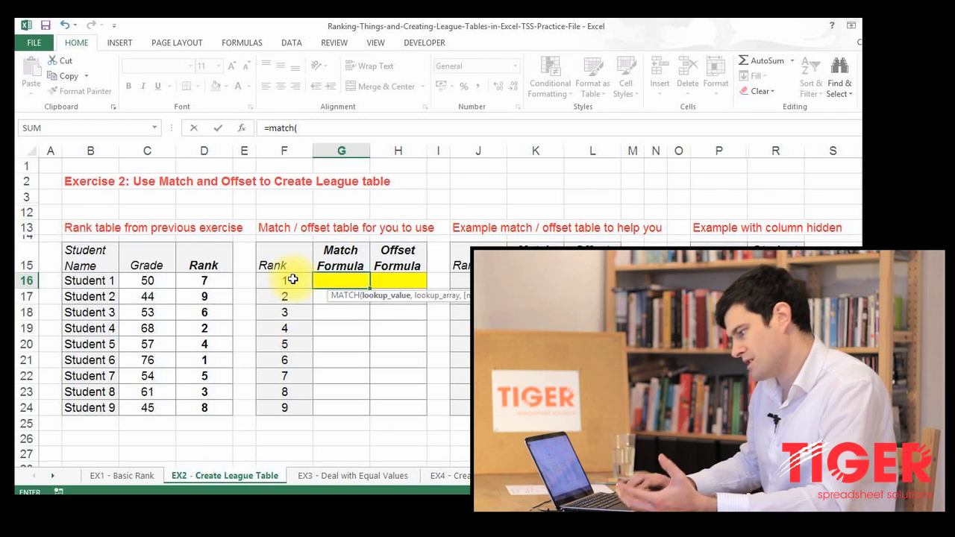
click(293, 280)
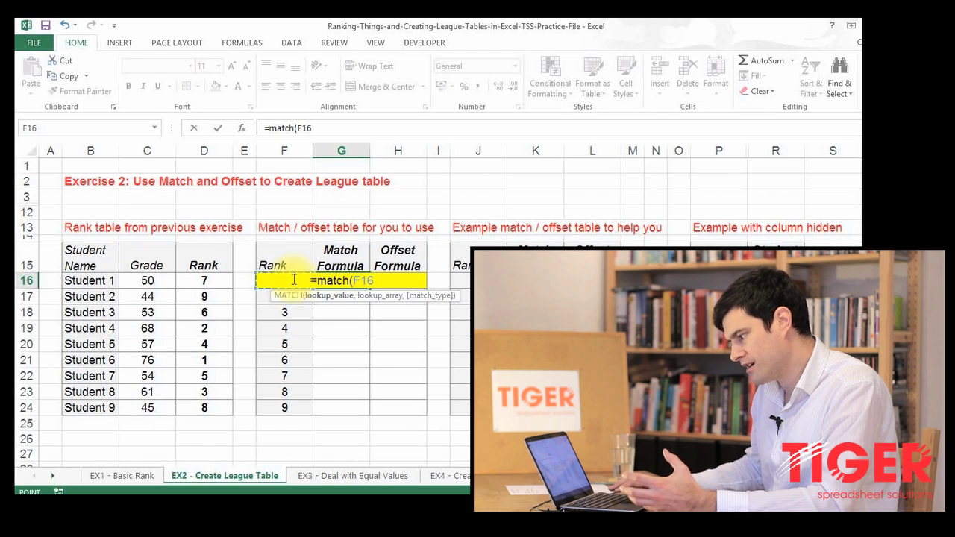
text(,)
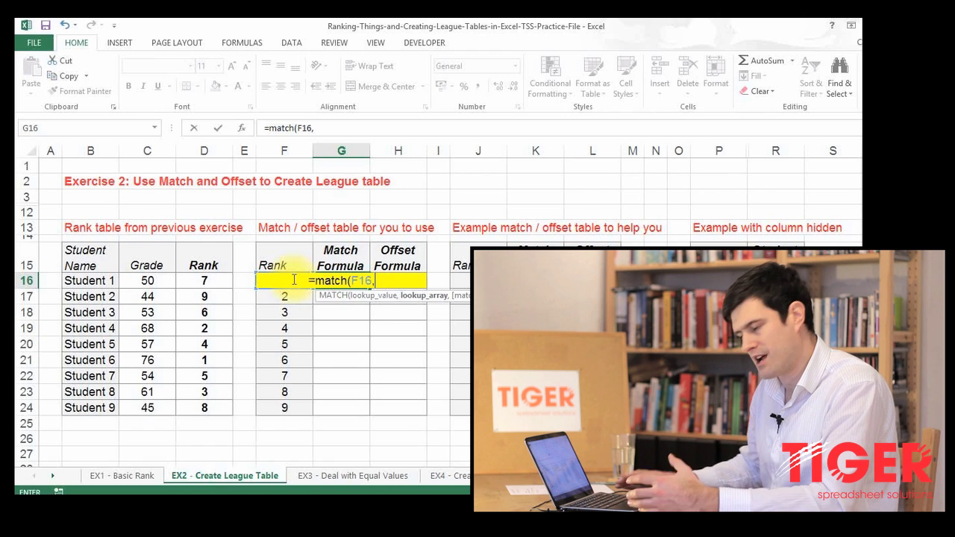
click(212, 280)
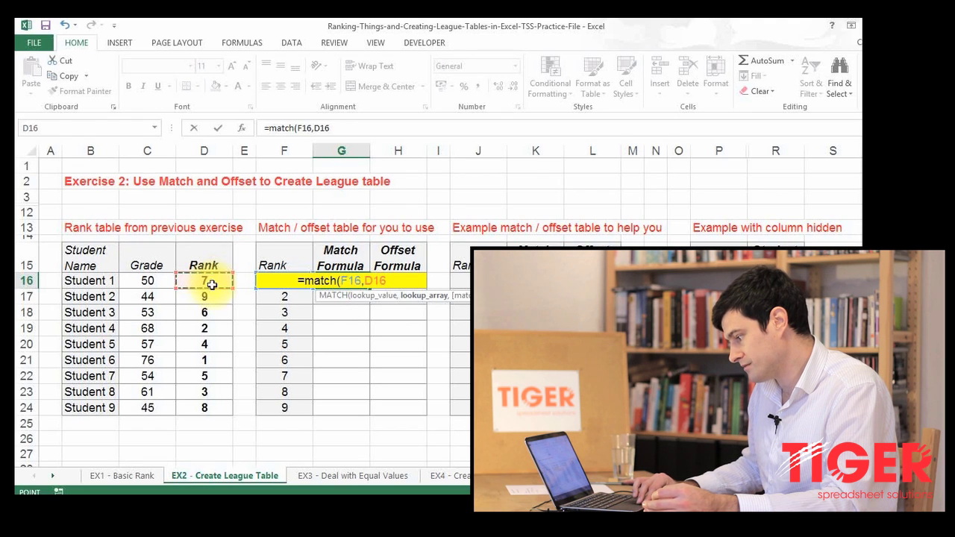
drag(211, 285, 215, 338)
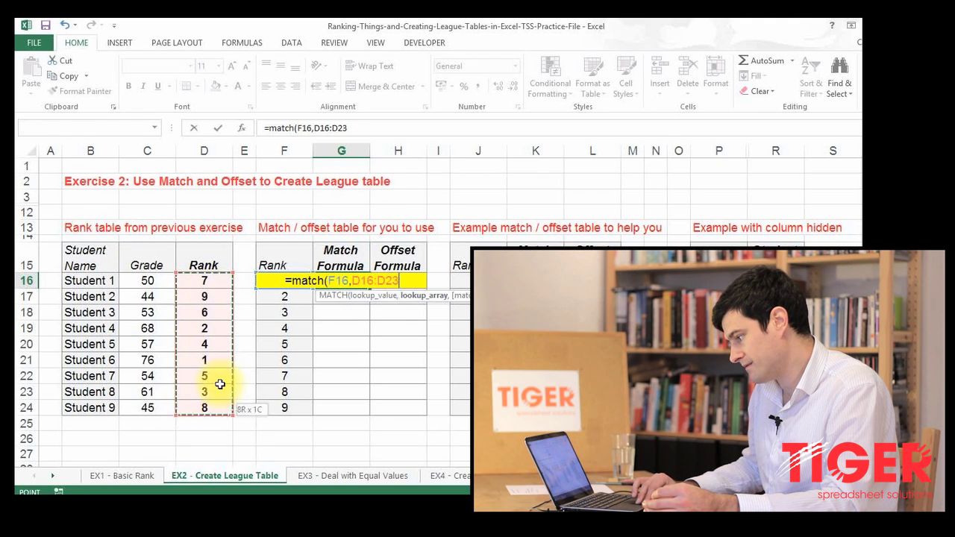
drag(218, 404, 218, 406)
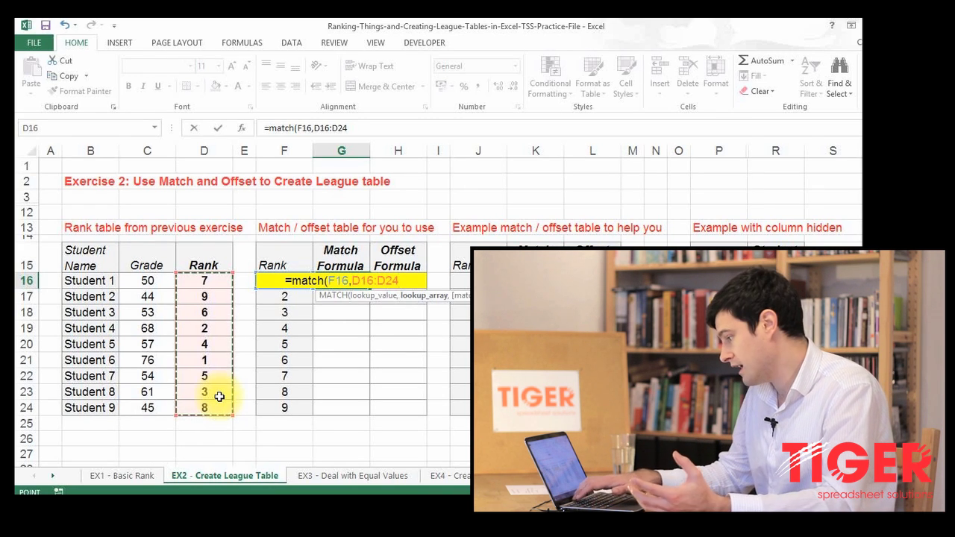
key(F4)
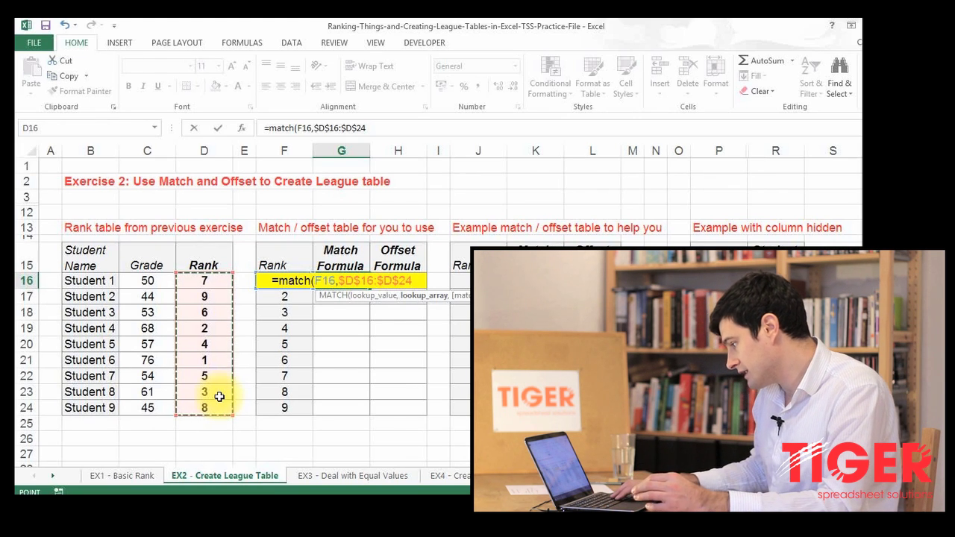
text(,)
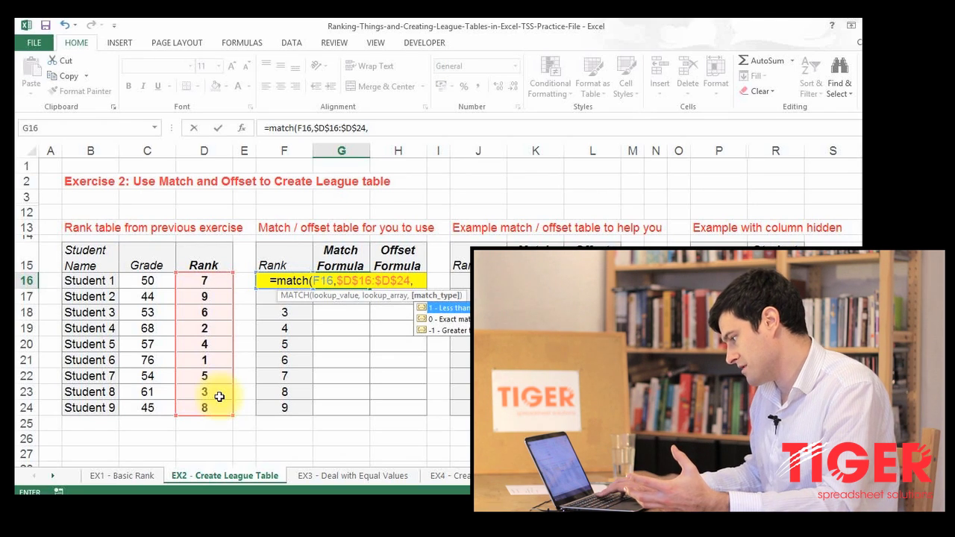
text(0)
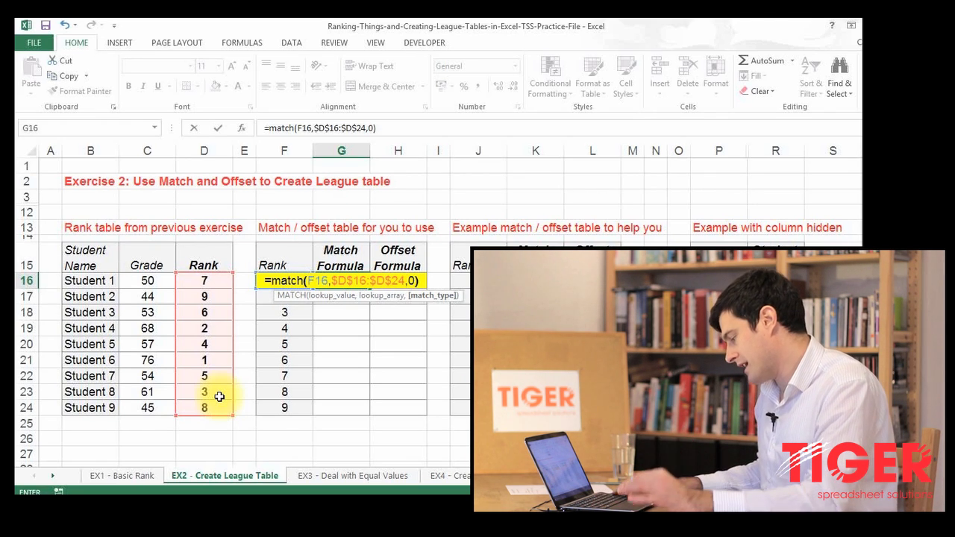
text())
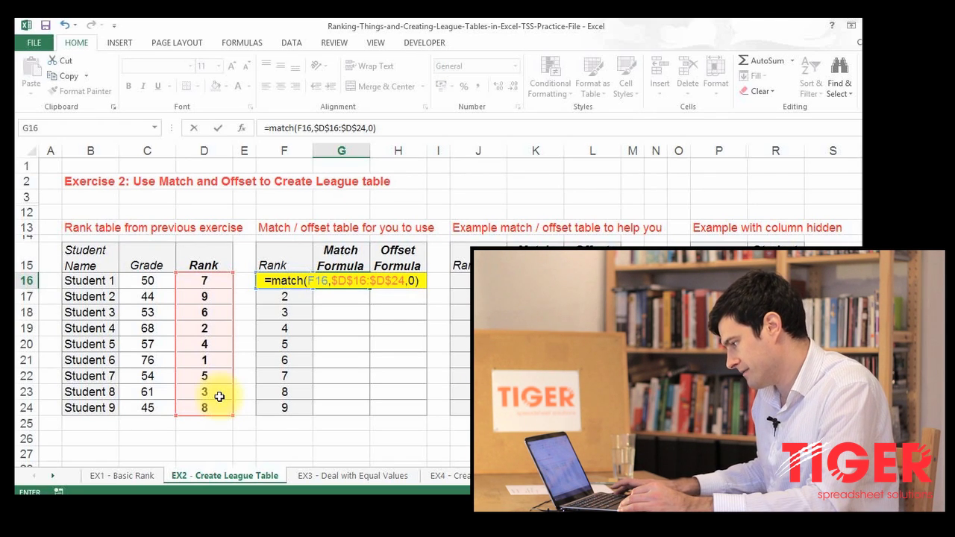
key(Return)
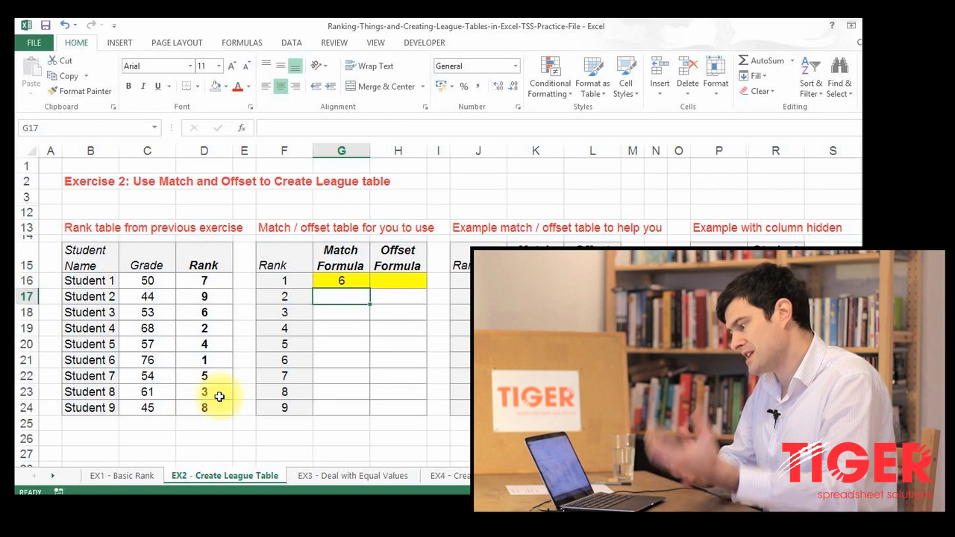
key(Up)
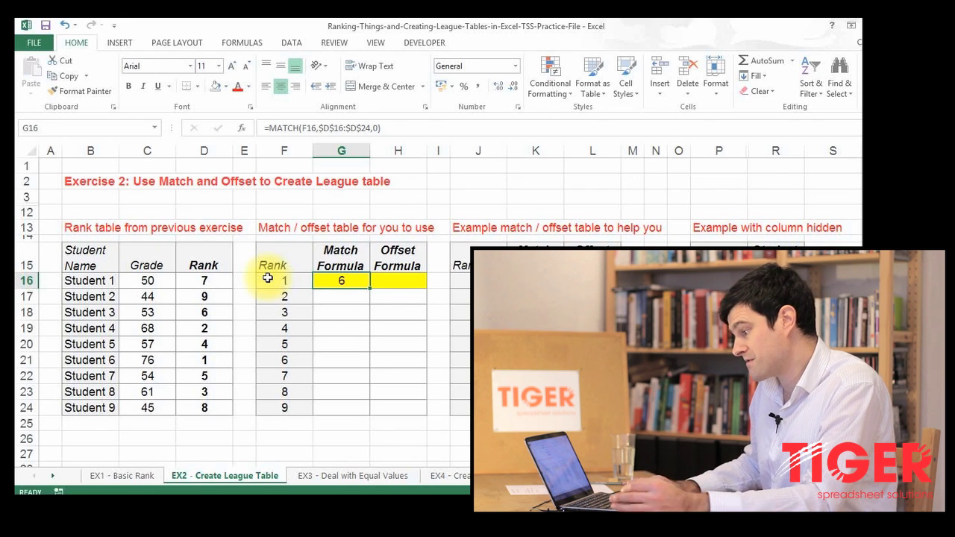
Review the RANK formulas from D16 downward, then return to G16's MATCH formula
click(219, 280)
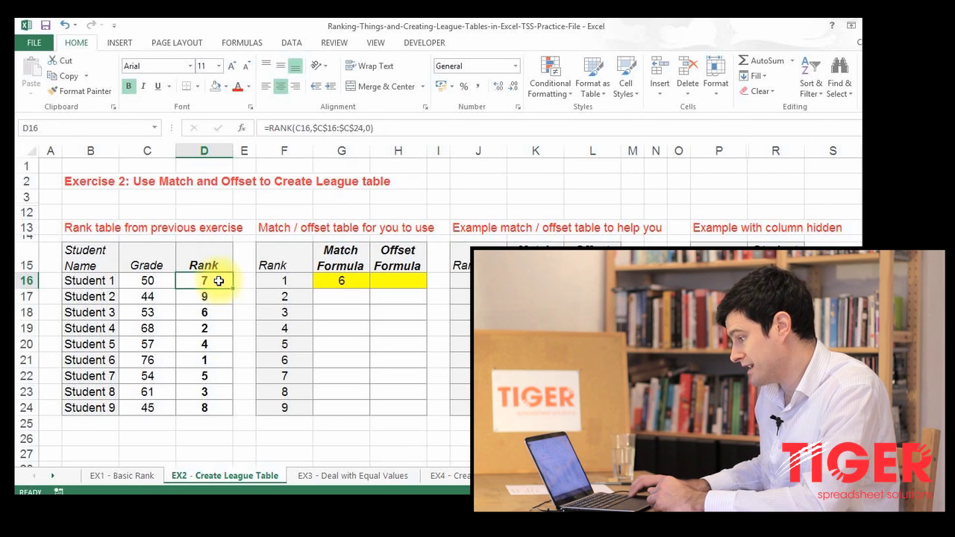
key(Down)
key(Down)
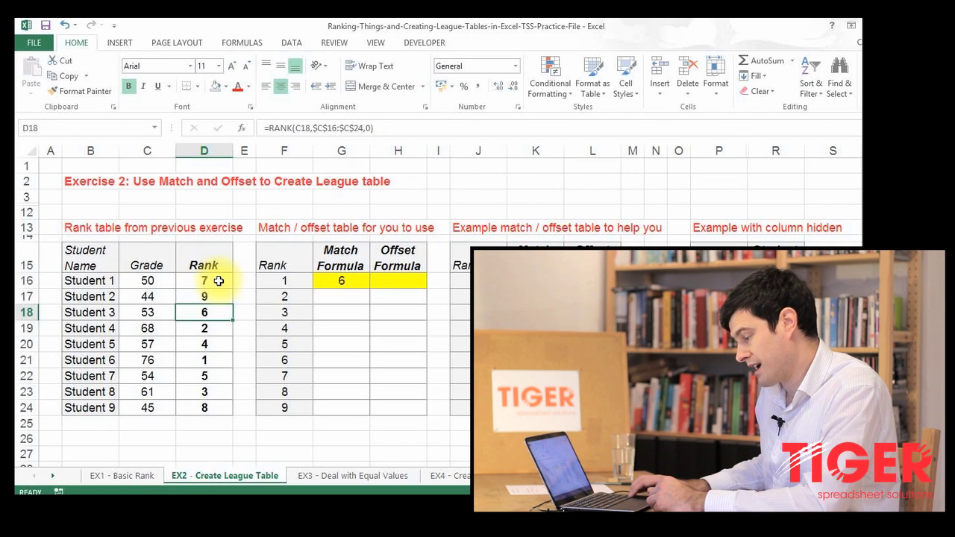
key(Down)
key(Down)
key(Down)
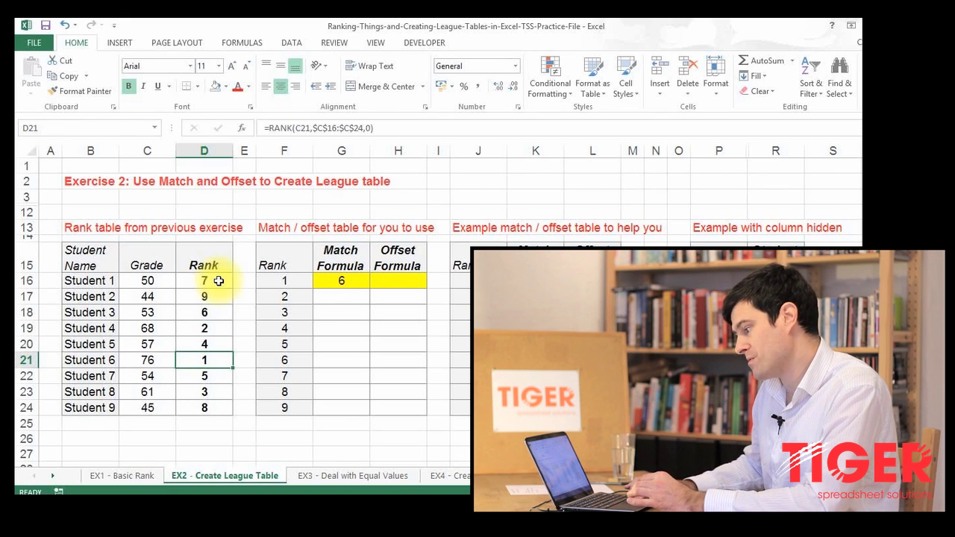
click(345, 281)
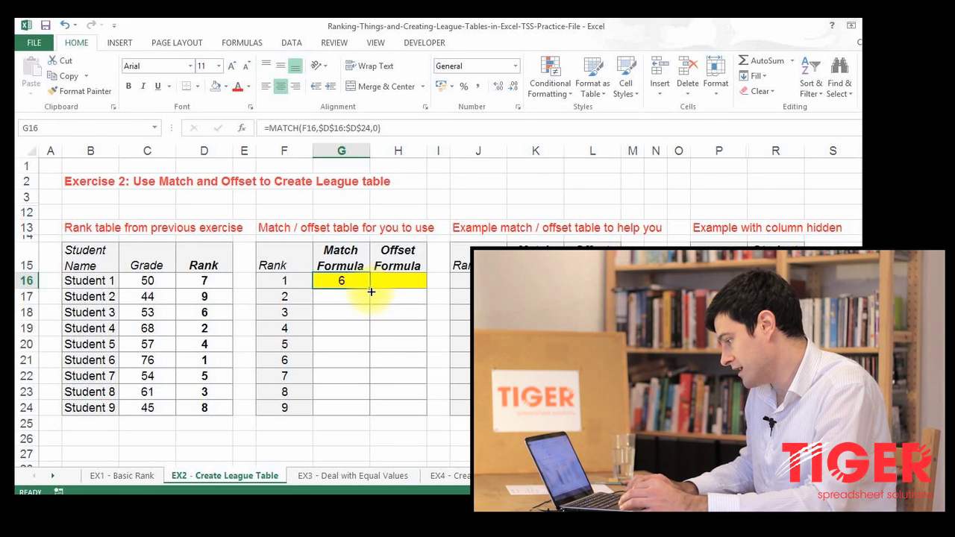
Fill the MATCH formula down to G24, giving 4, 8, 5, 7, 3, 1, 9, 2 for ranks 2–9
double_click(371, 291)
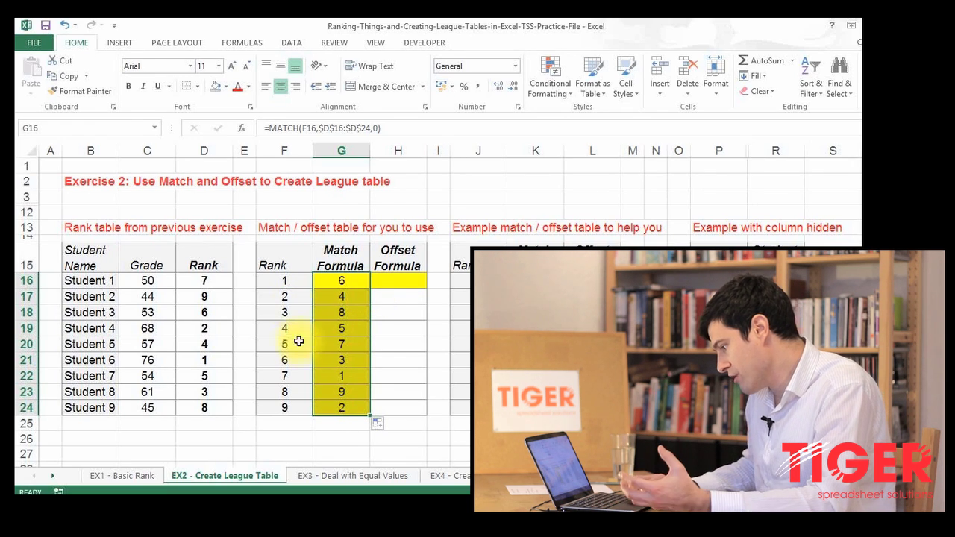
click(343, 389)
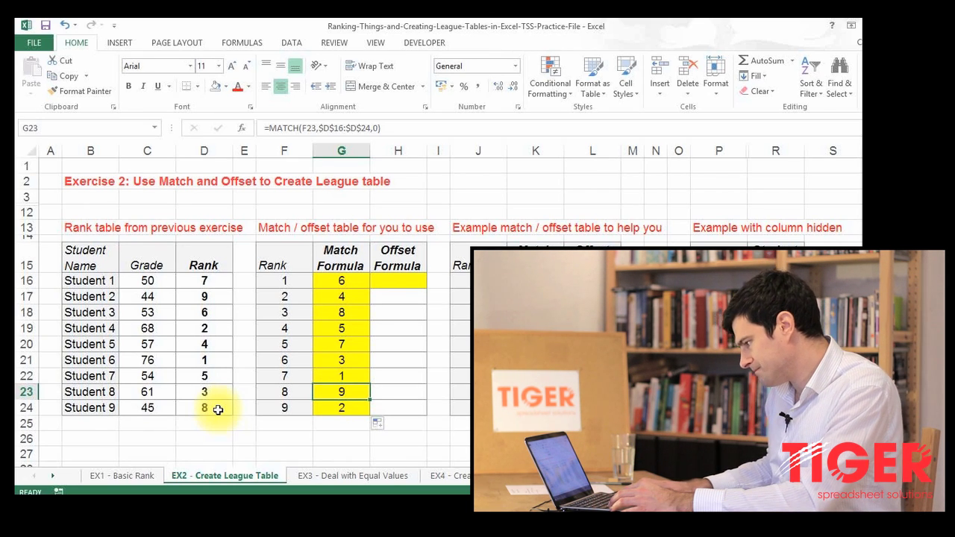
key(Up)
key(Up)
key(Up)
key(Up)
key(Up)
key(Up)
key(Up)
key(Up)
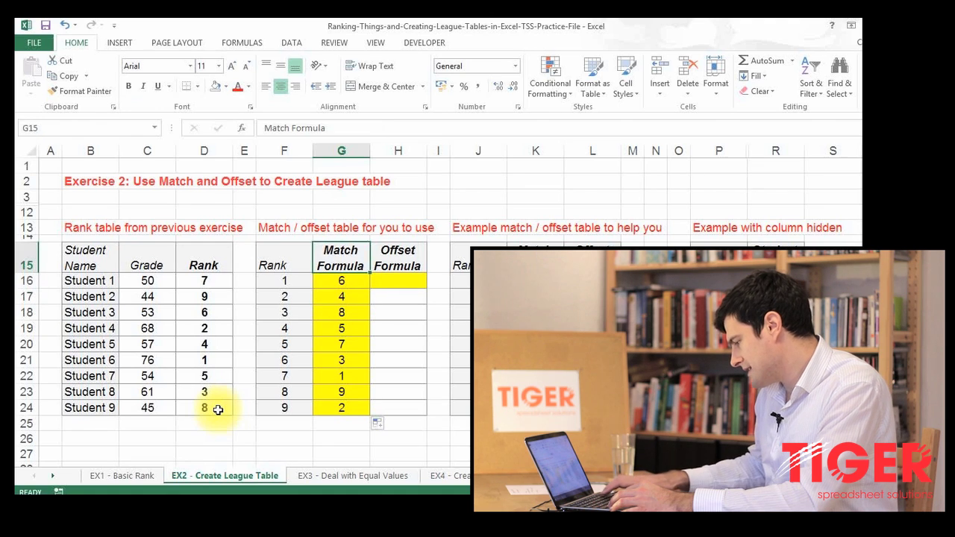
Move to H16 and start a new formula with =
key(Right)
key(Down)
text(=)
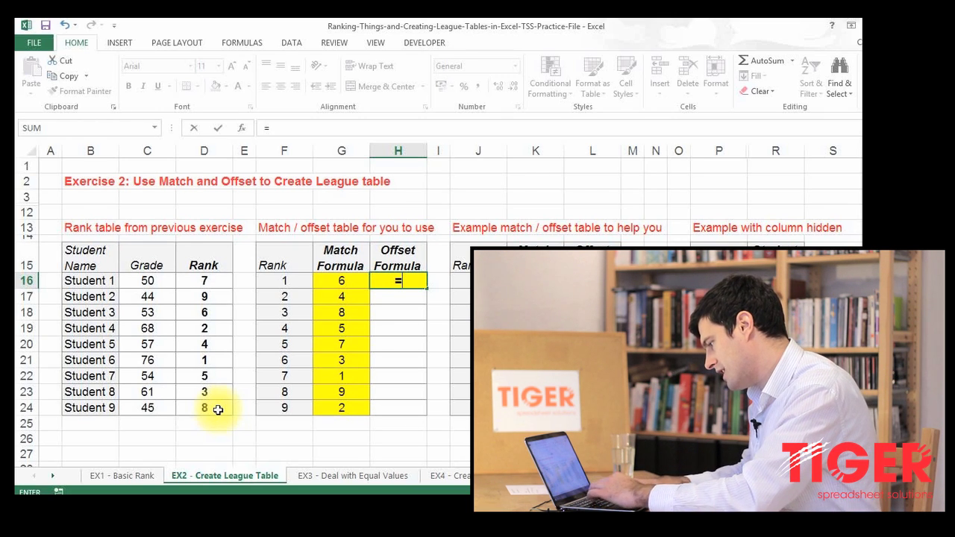
Enter =OFFSET($B$15,G16,0) in H16 so it returns Student 6
text(Offset)
key(BackSpace)
key(BackSpace)
key(BackSpace)
key(BackSpace)
key(BackSpace)
key(BackSpace)
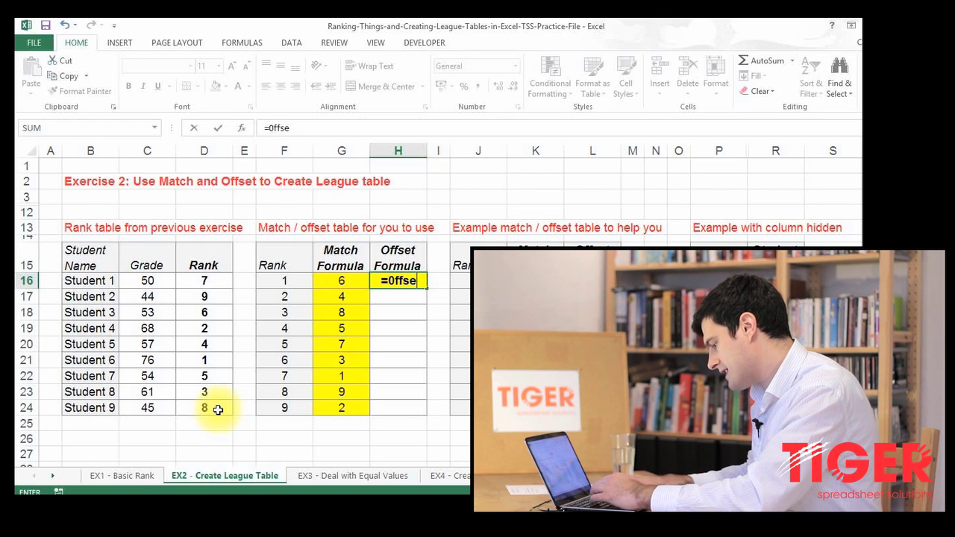
text(offset()
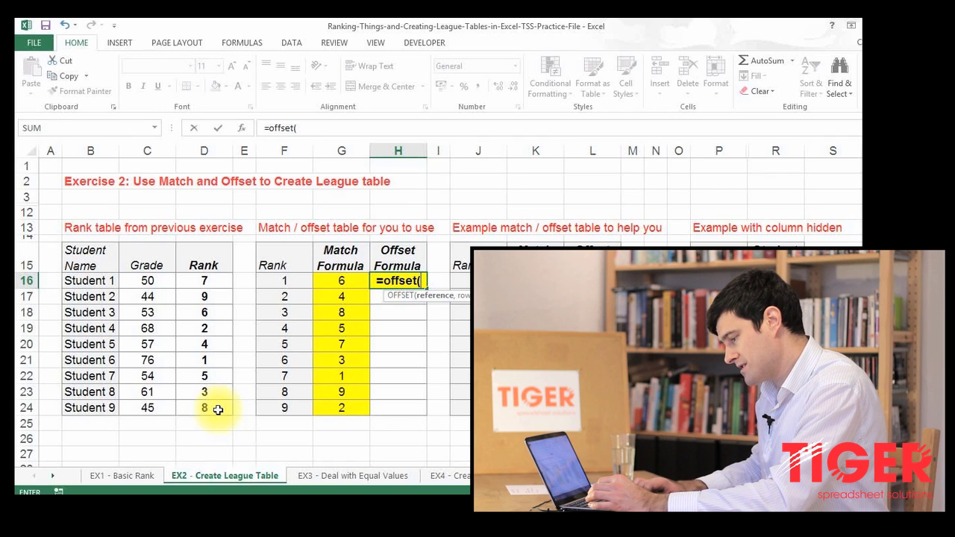
click(83, 266)
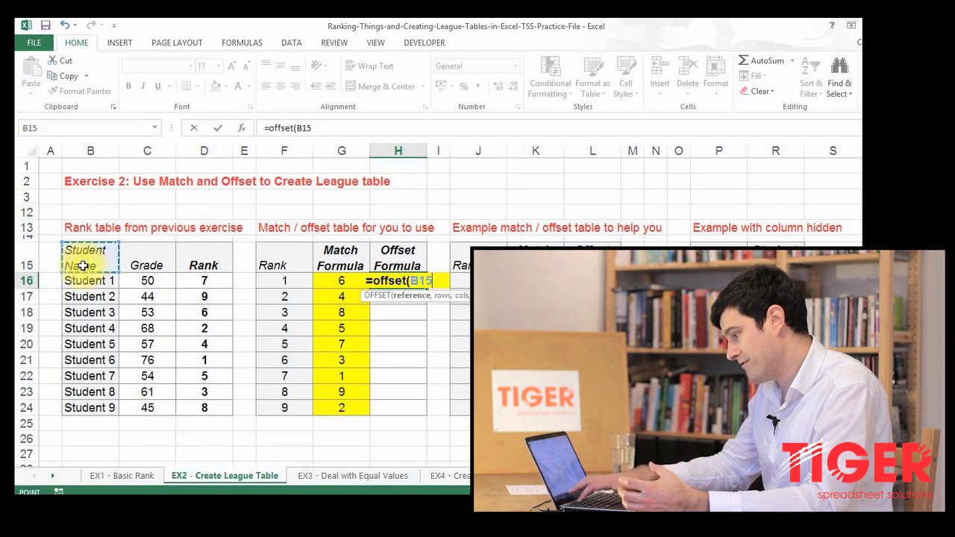
key(F4)
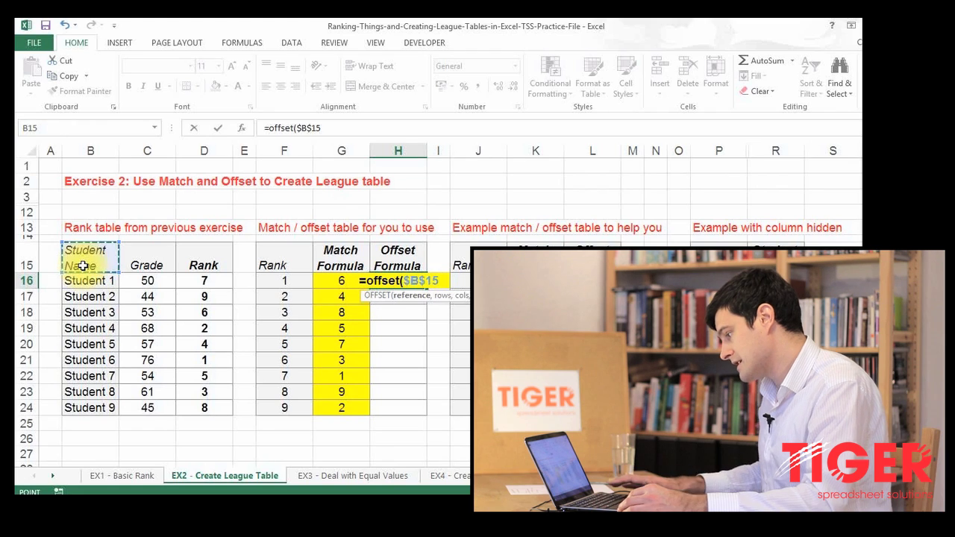
text(,)
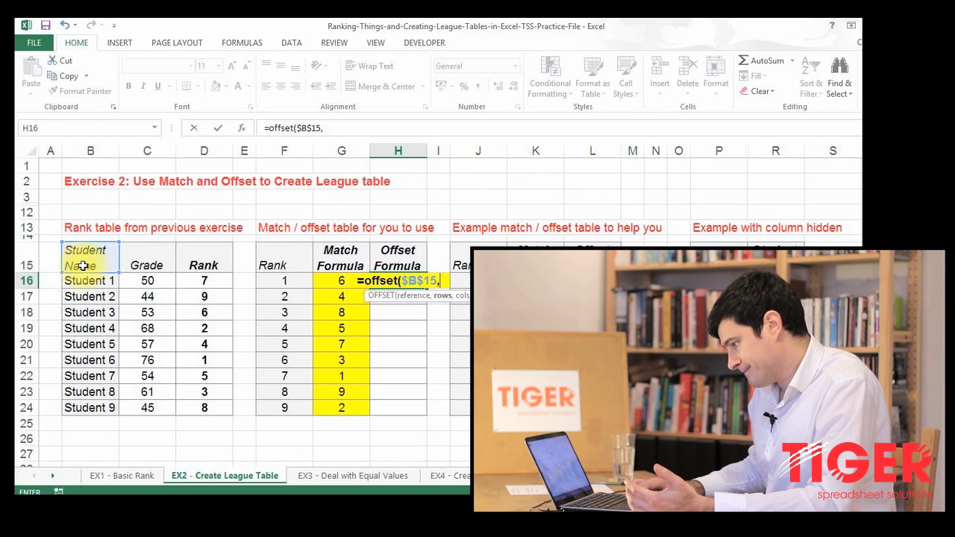
click(332, 287)
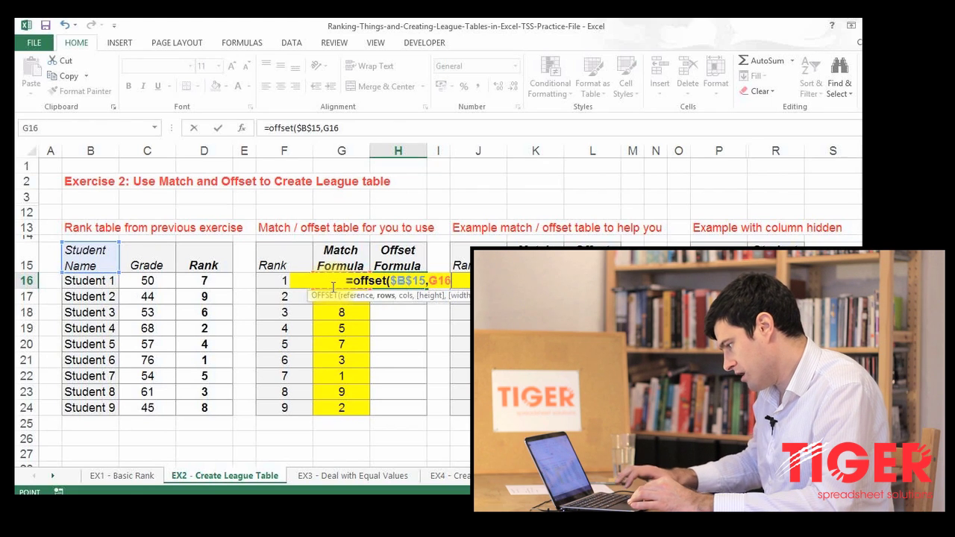
text(,)
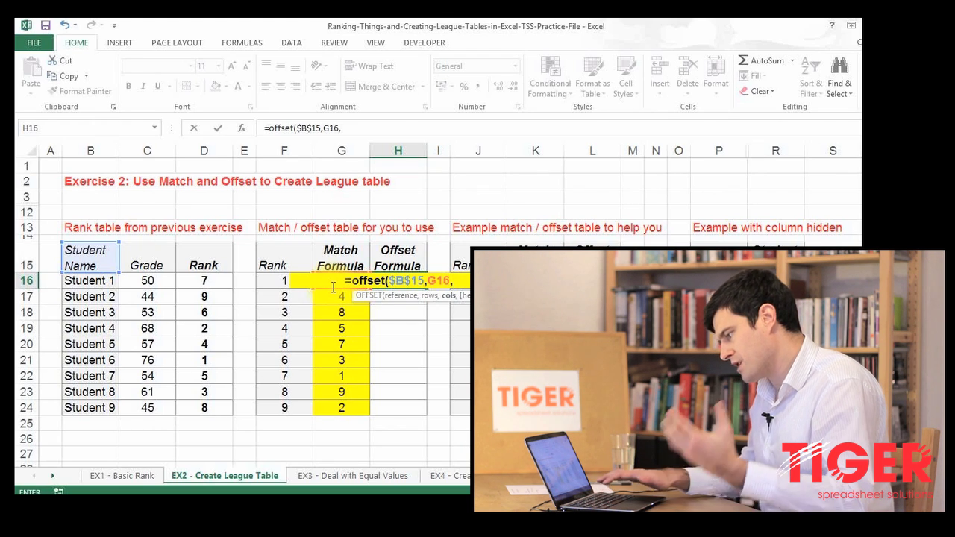
text(0)
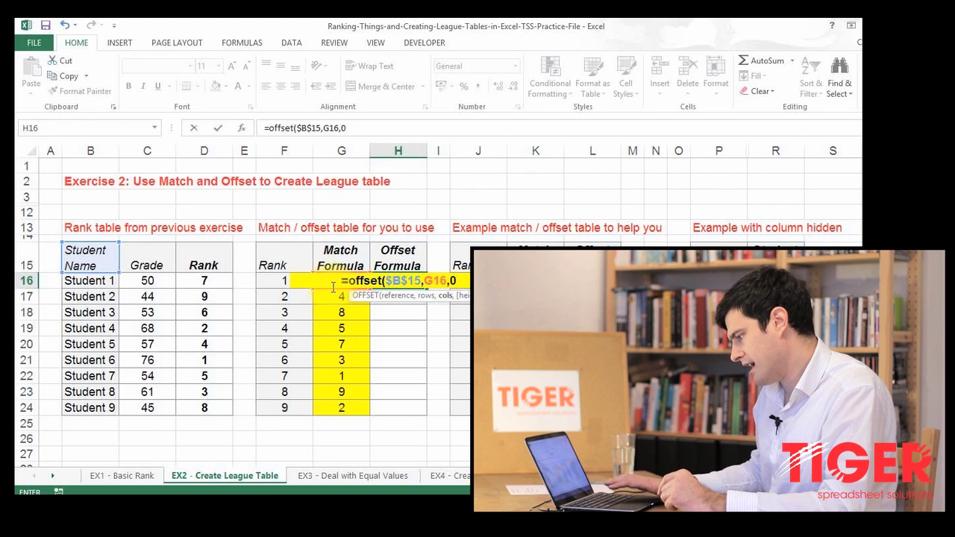
text())
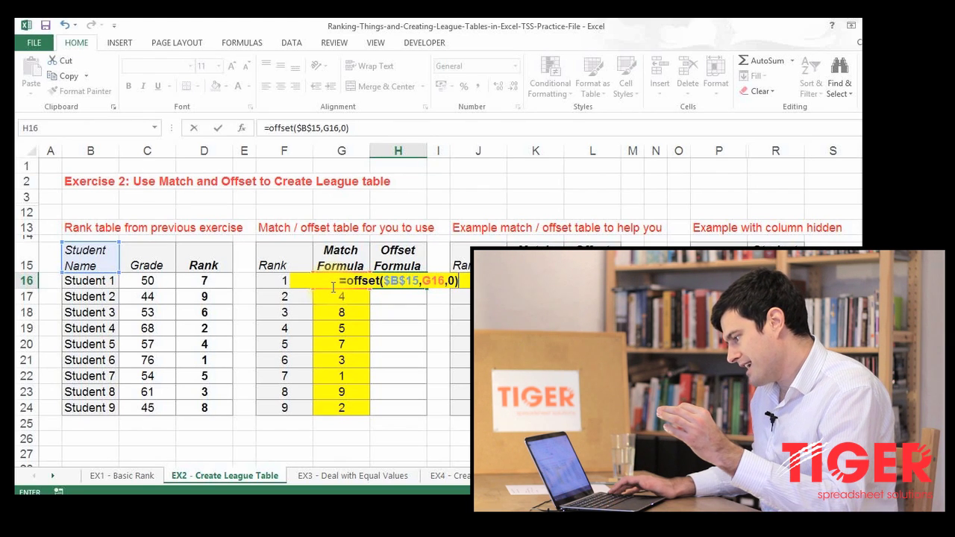
key(Return)
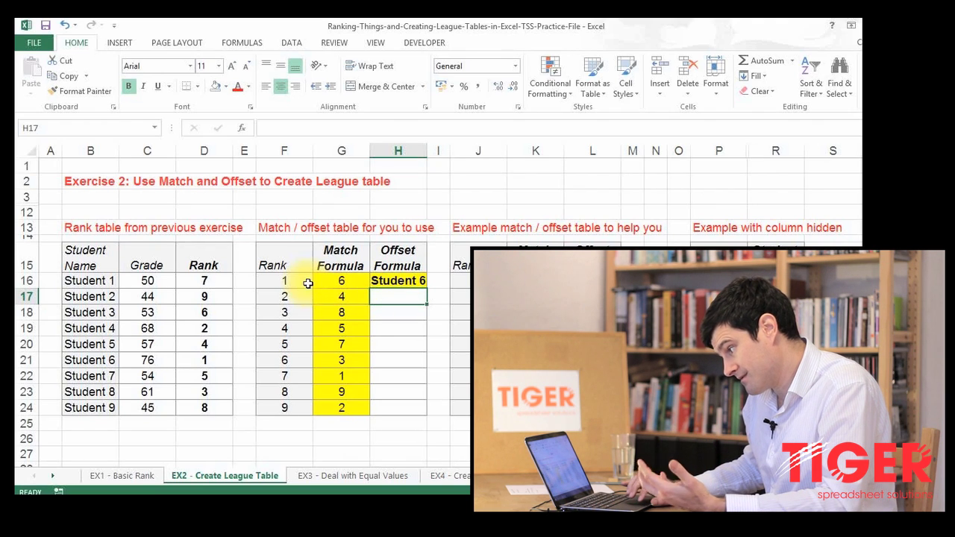
click(305, 282)
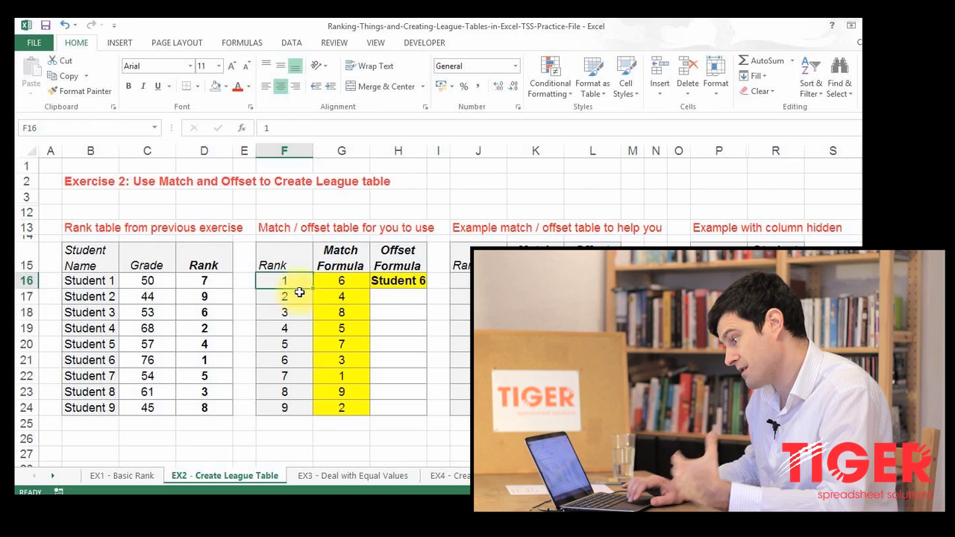
click(404, 282)
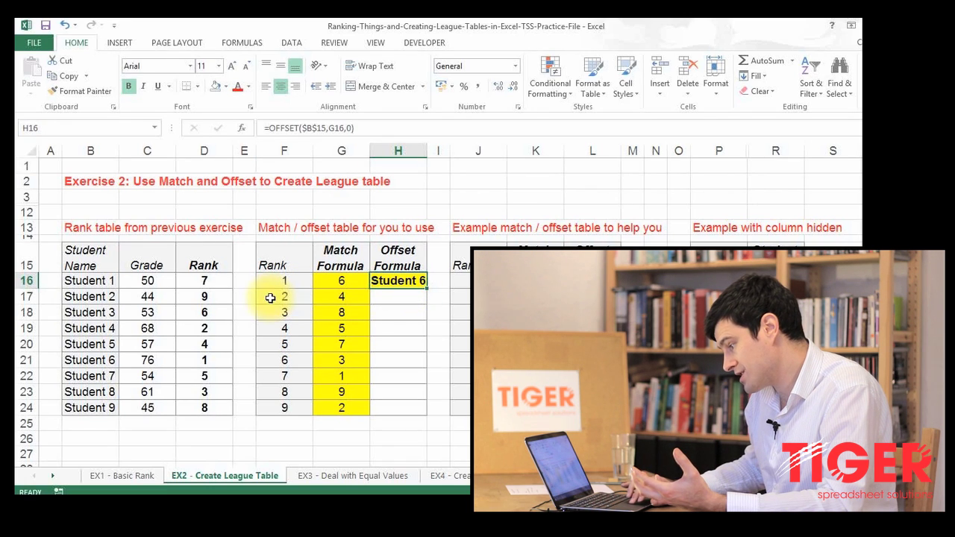
click(158, 360)
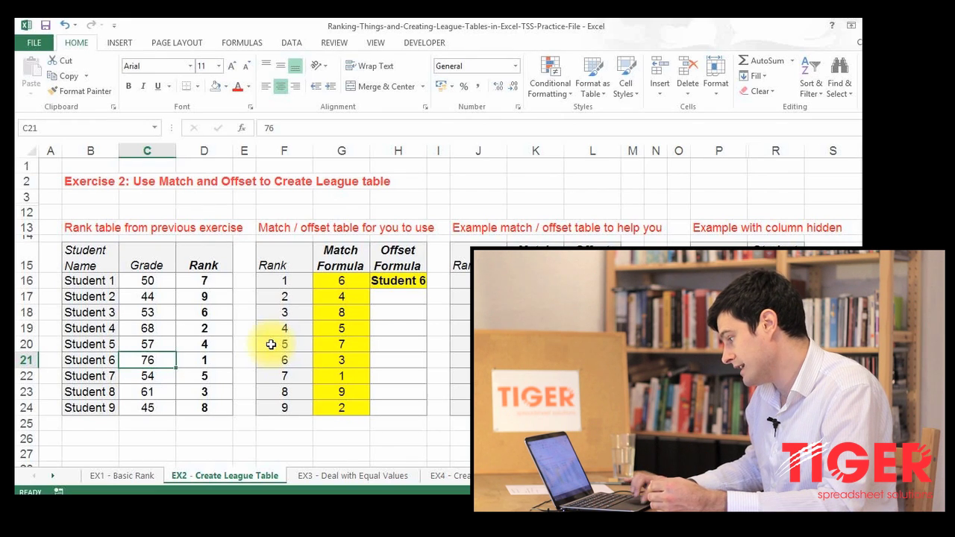
click(404, 283)
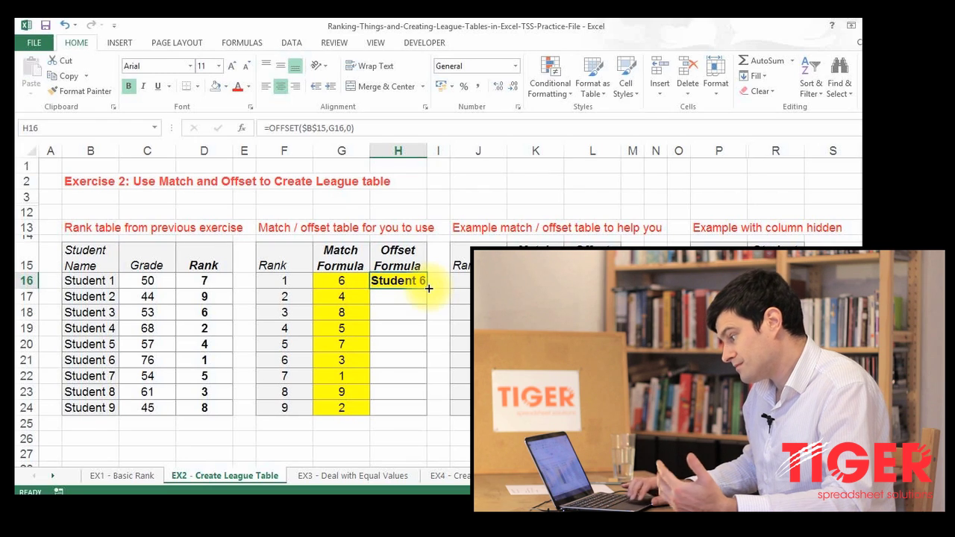
double_click(428, 288)
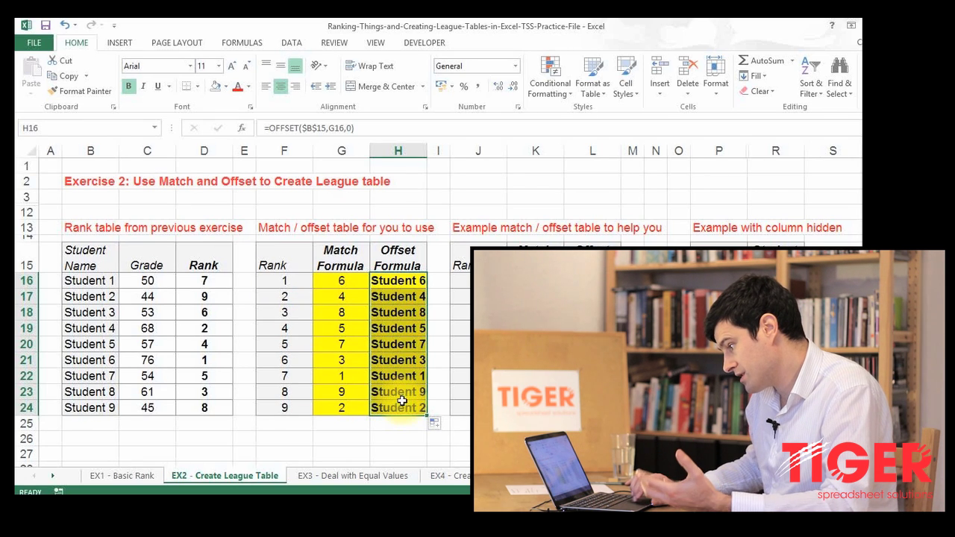
Check that H24 holds =OFFSET($B$15,G24,0), returning Student 2 for rank 9
click(400, 407)
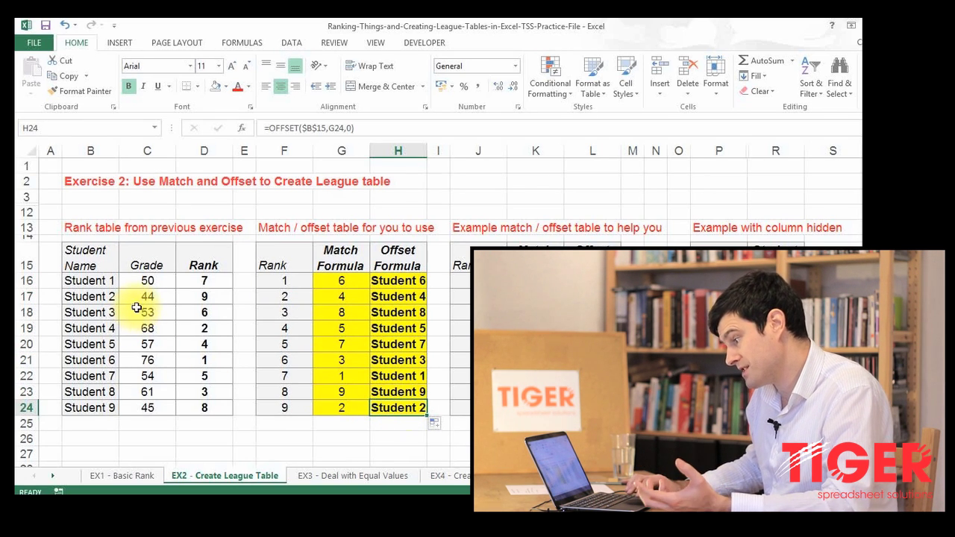